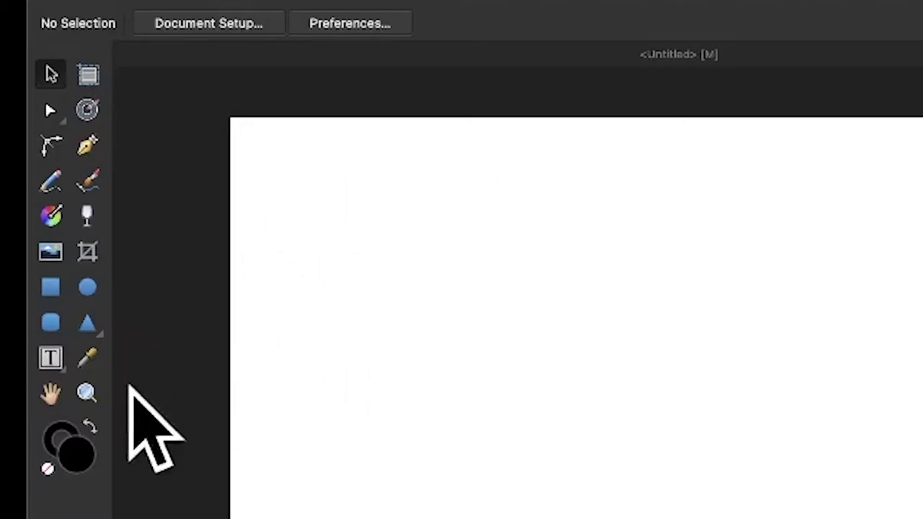
Draw a black rectangle of about 1921 × 1094 px covering the whole page.
{"action": "left_click", "coordinate": [52, 287]}
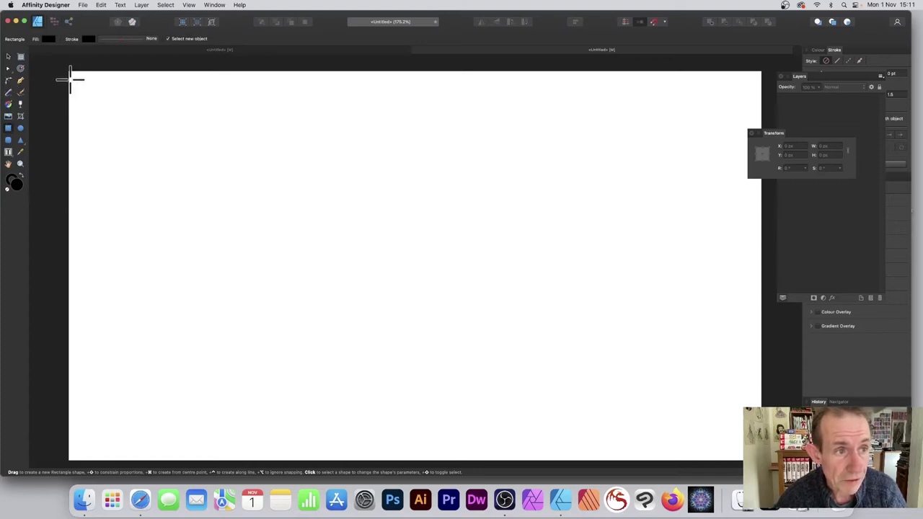
{"action": "left_click_drag", "start_coordinate": [68, 71], "coordinate": [759, 378]}
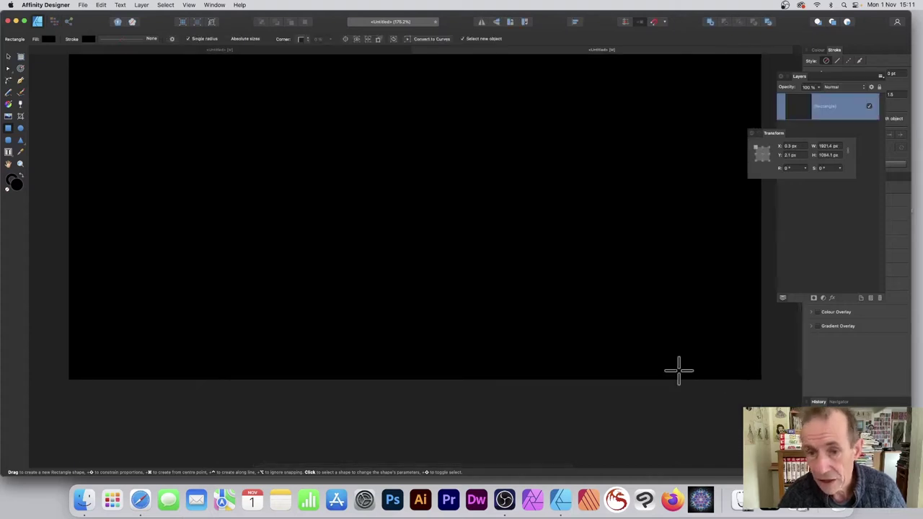
Set the rectangle's Transform values to X 0, Y 0, W 1920 px and H 1080 px.
{"action": "left_click", "coordinate": [796, 147]}
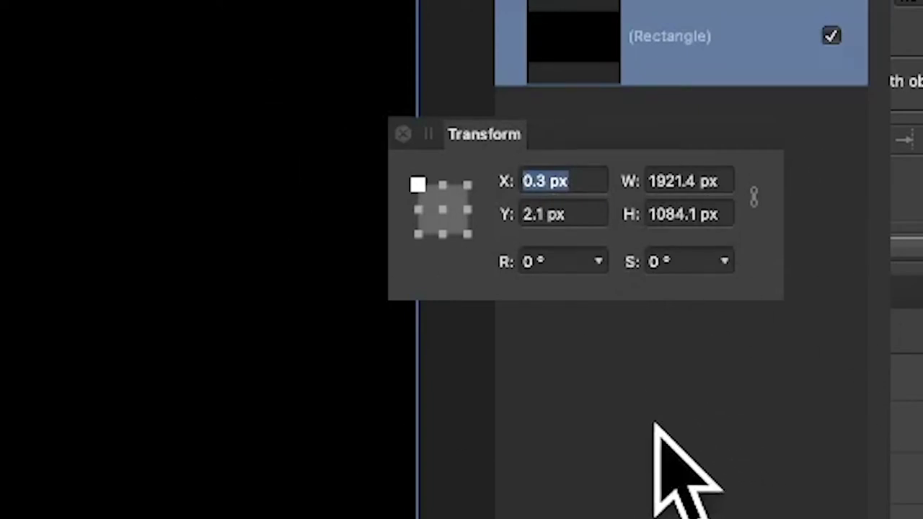
{"action": "type", "text": "0"}
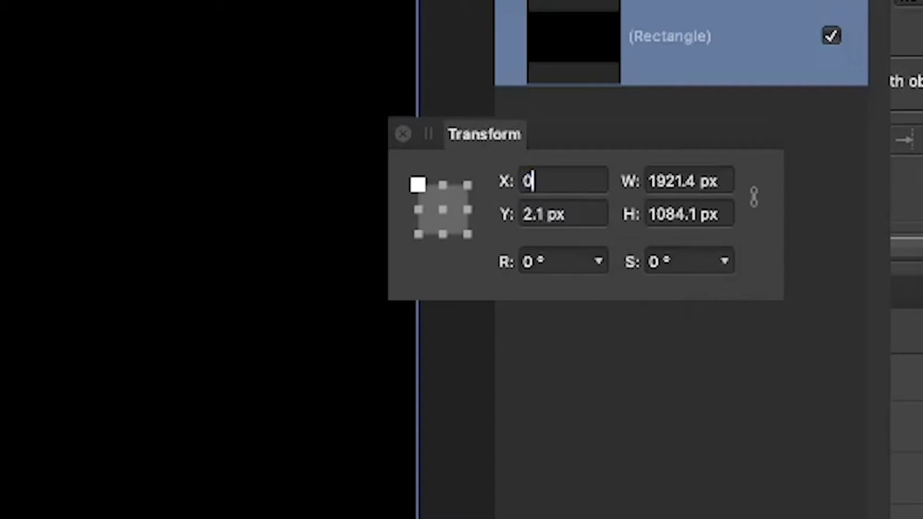
{"action": "key", "text": "Tab"}
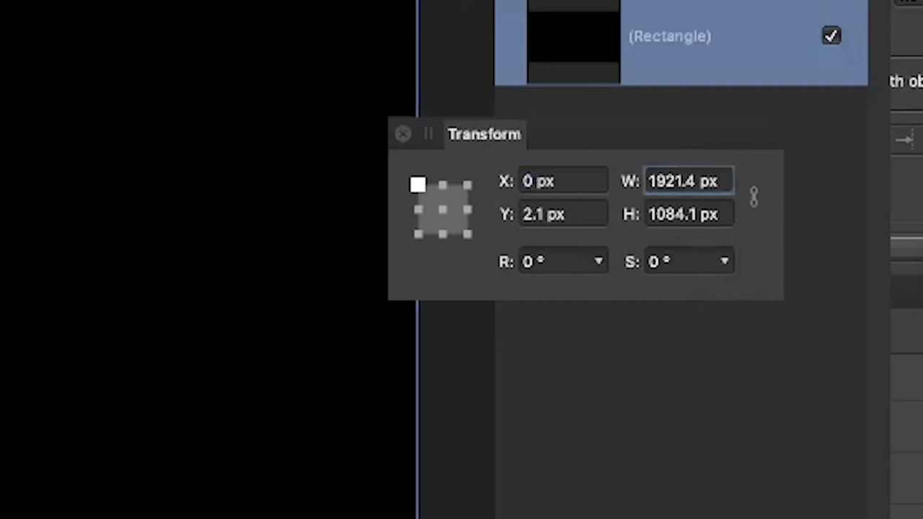
{"action": "type", "text": "19"}
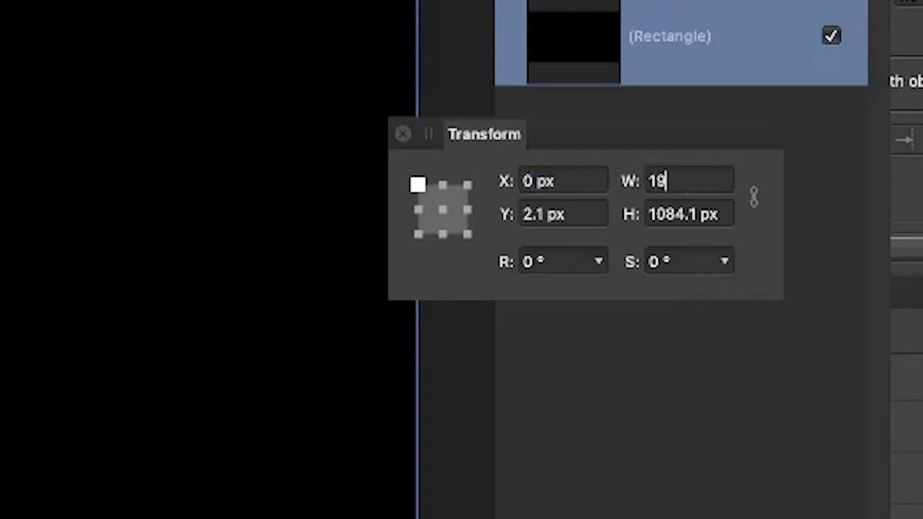
{"action": "type", "text": "20"}
{"action": "key", "text": "Tab"}
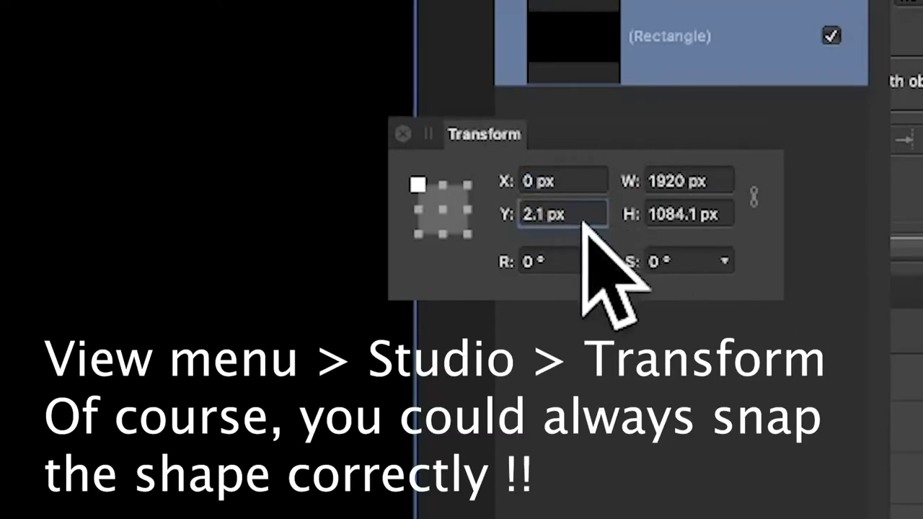
{"action": "left_click_drag", "start_coordinate": [581, 216], "coordinate": [437, 208]}
{"action": "type", "text": "0"}
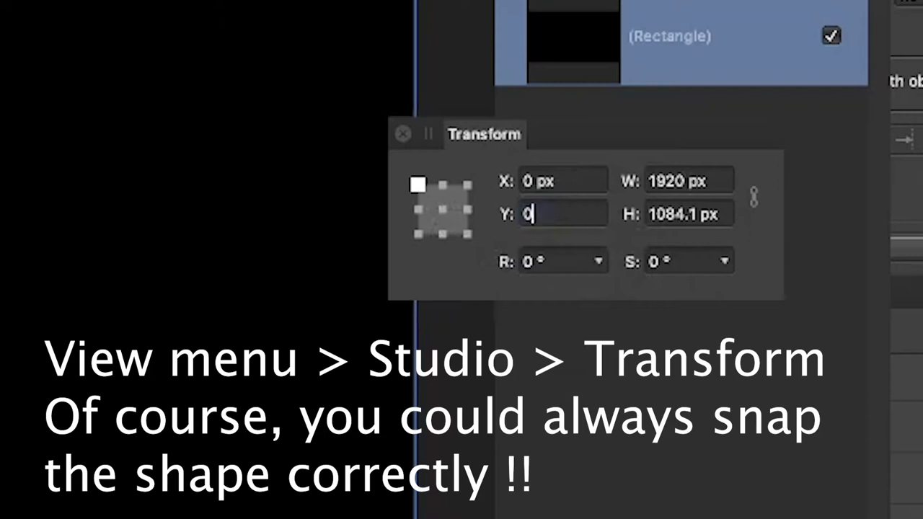
{"action": "key", "text": "Tab"}
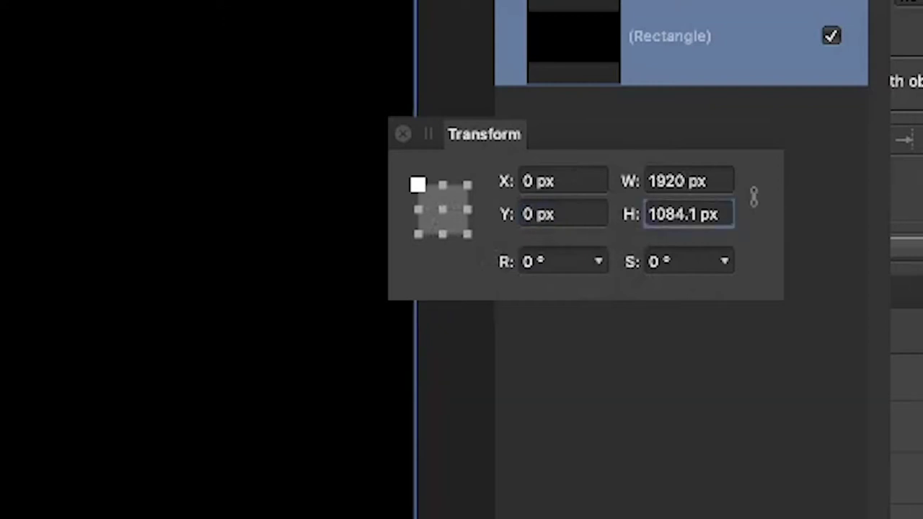
{"action": "type", "text": "1080"}
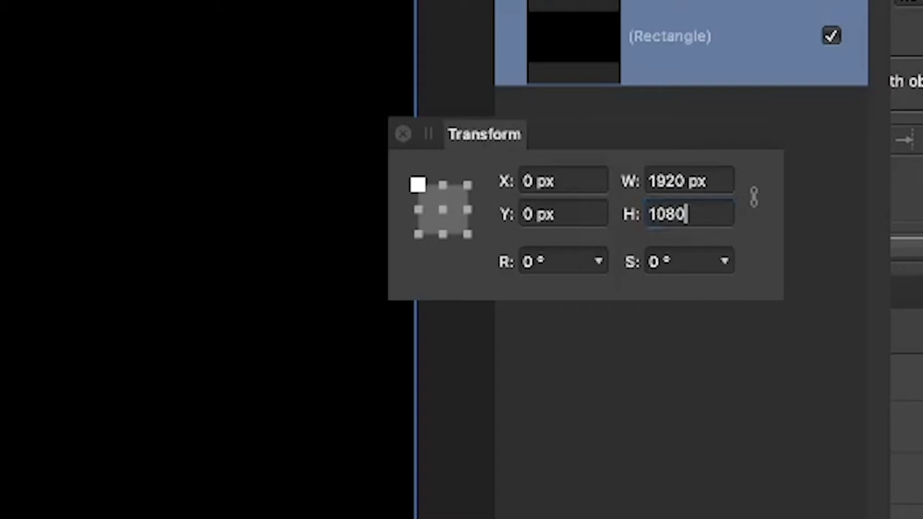
{"action": "key", "text": "Tab"}
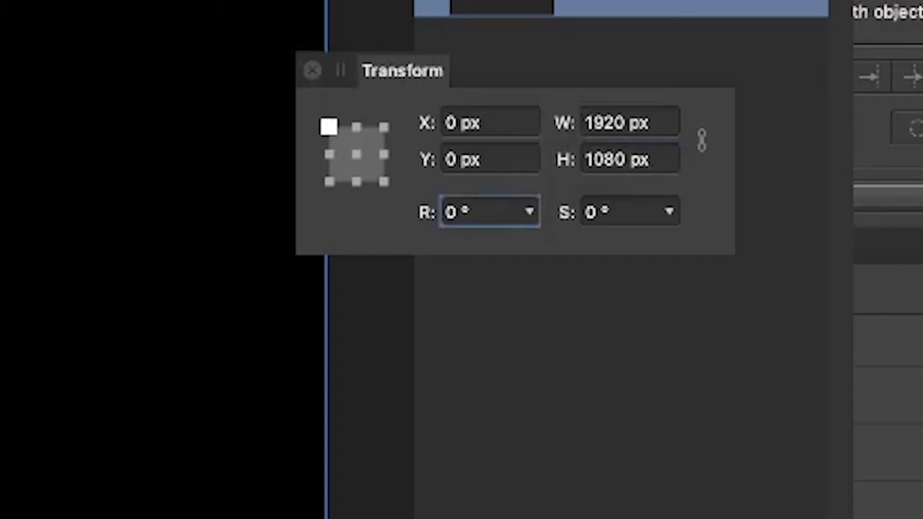
Append /2 to the 1920 px width so the rectangle becomes 960 px wide.
{"action": "left_click", "coordinate": [656, 121]}
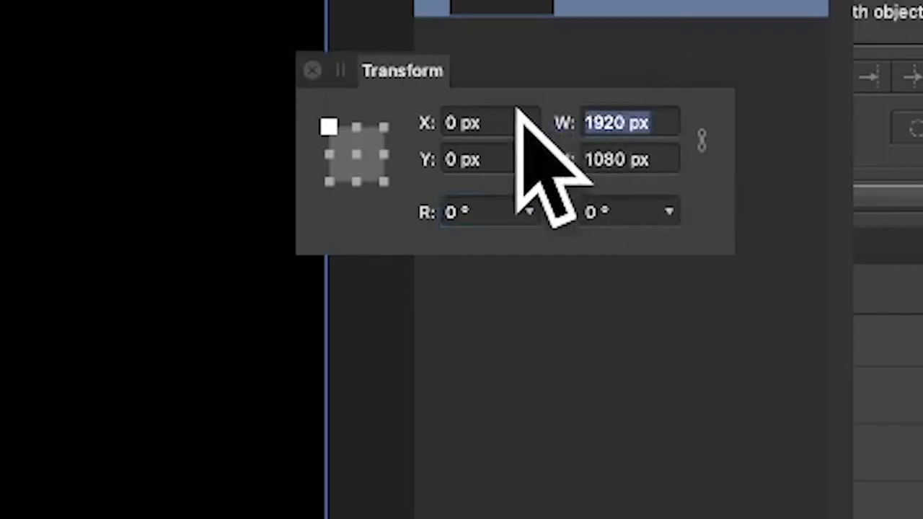
{"action": "key", "text": "Right"}
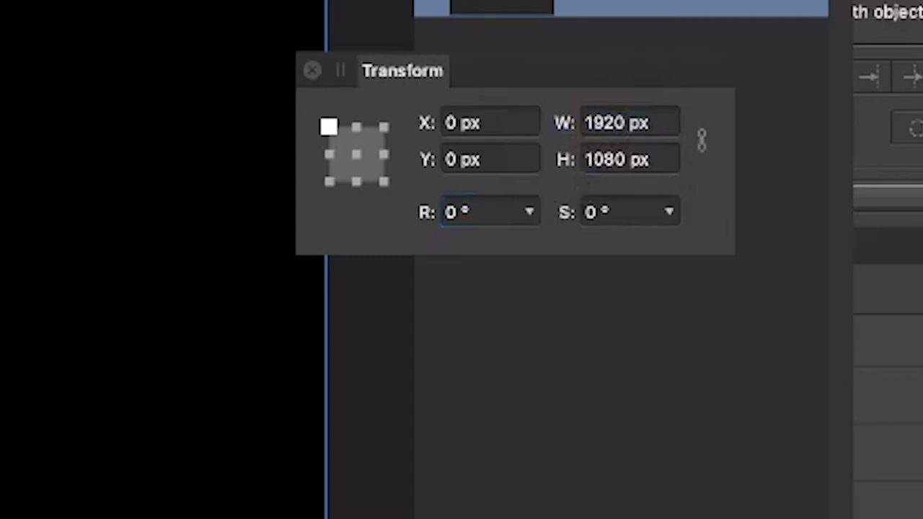
{"action": "type", "text": "/2"}
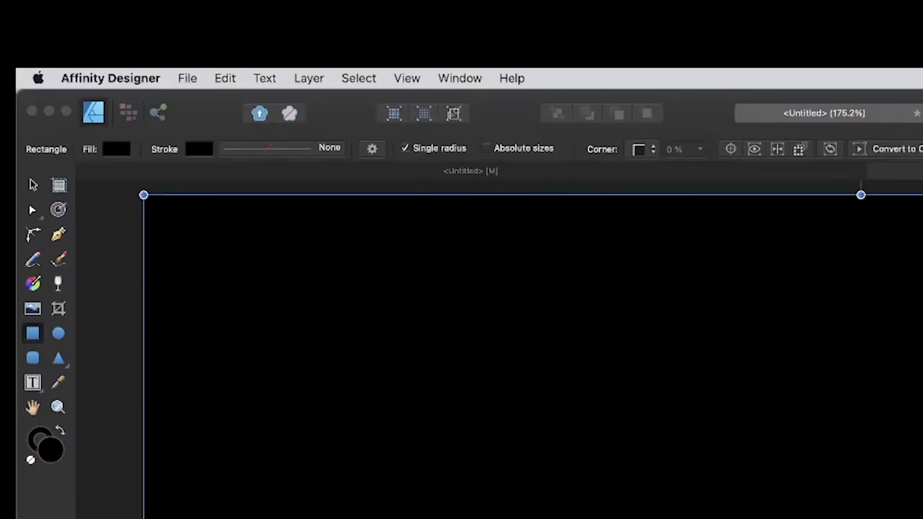
{"action": "key", "text": "Return"}
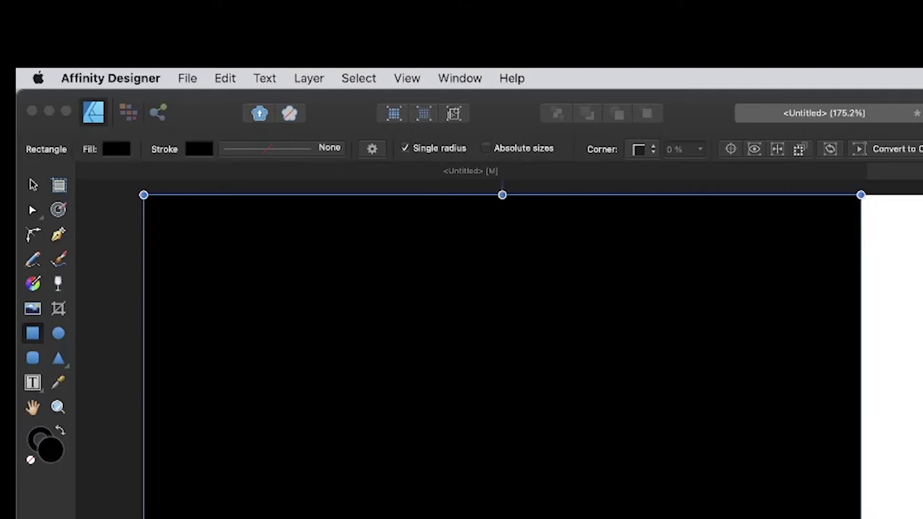
Export the page as a 1920 × 1080 px PNG named '2' on the Desktop.
{"action": "left_click", "coordinate": [184, 78]}
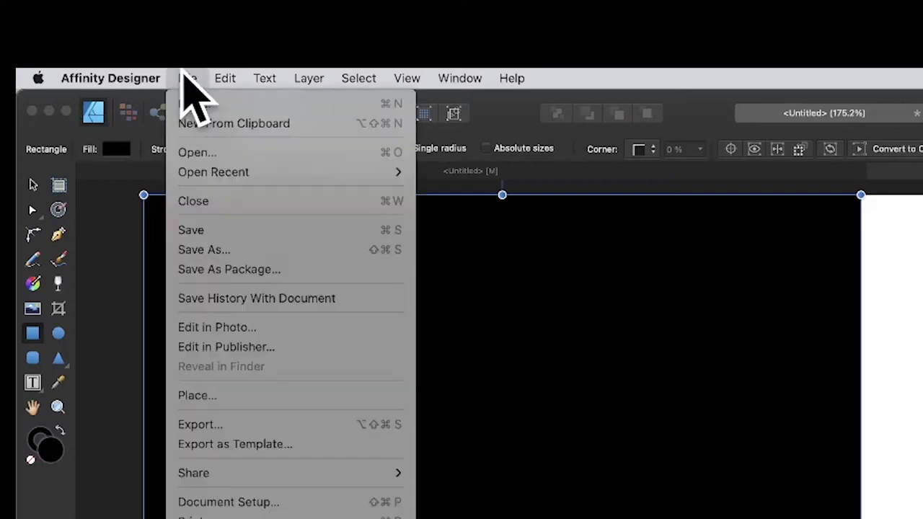
{"action": "left_click", "coordinate": [233, 422]}
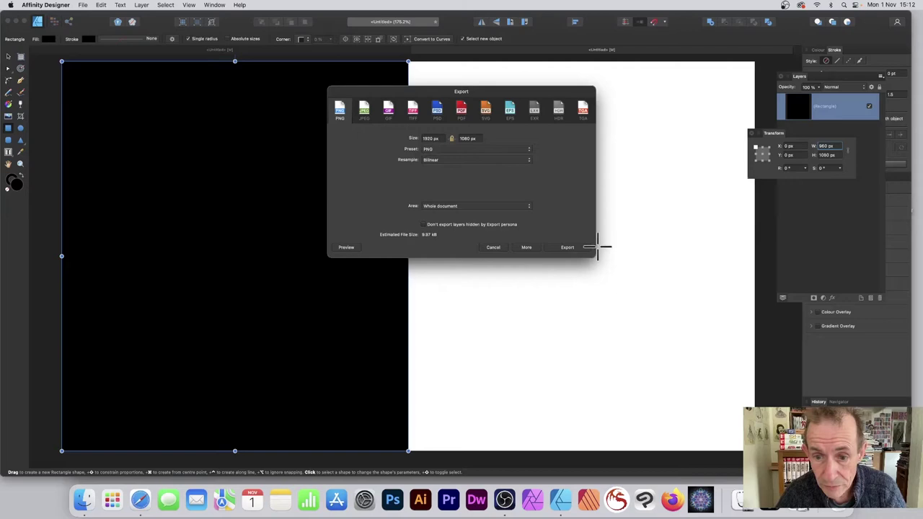
{"action": "left_click", "coordinate": [574, 248]}
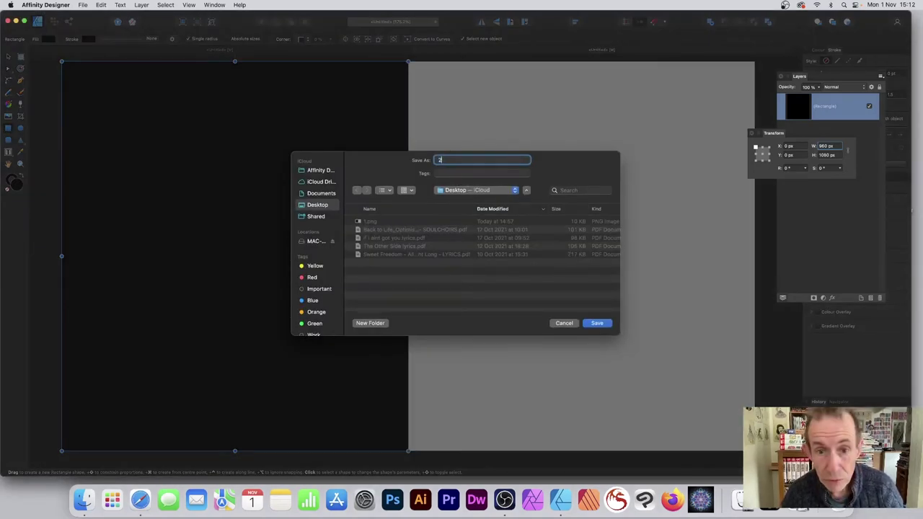
{"action": "key", "text": "Return"}
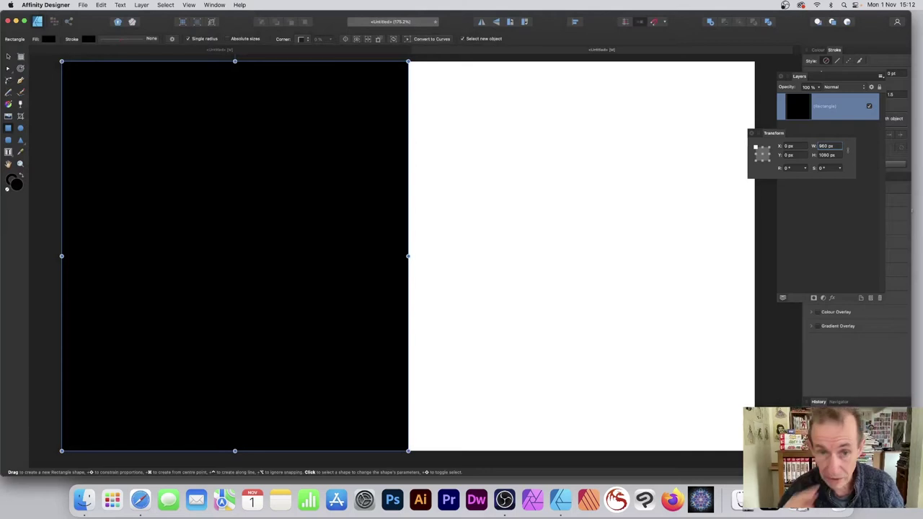
Create a new document from the Web FHD 1080p preset (1920 × 1080 px).
{"action": "left_click", "coordinate": [83, 5]}
{"action": "left_click", "coordinate": [84, 16]}
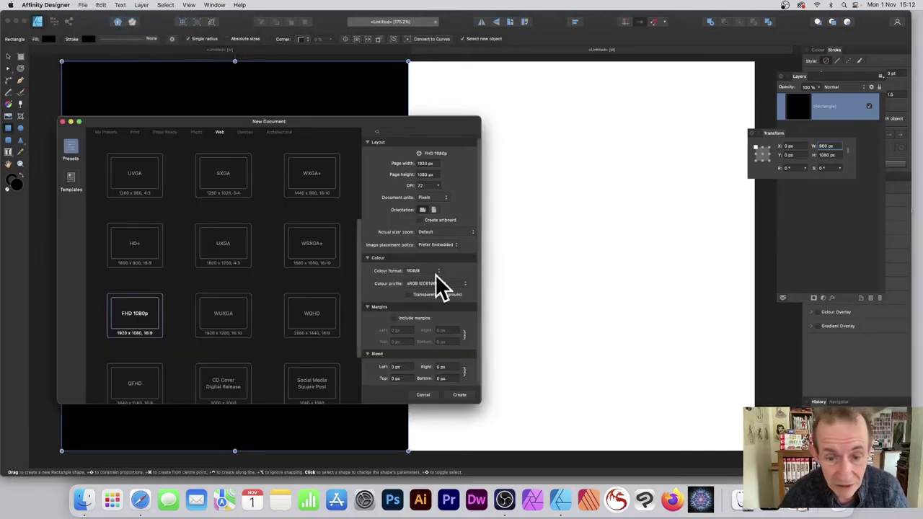
{"action": "left_click", "coordinate": [458, 395]}
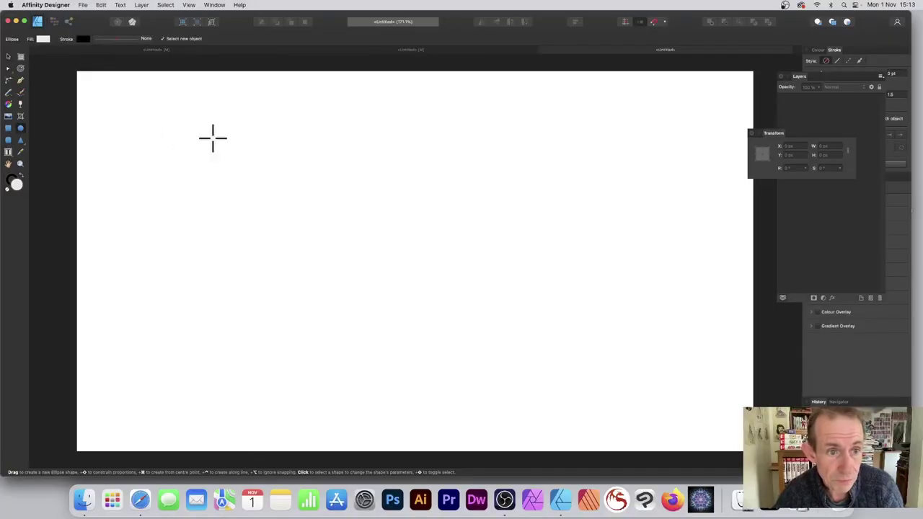
Draw a roughly 995 × 997 px circle and give it a light-to-grey linear gradient.
{"action": "left_click_drag", "start_coordinate": [208, 88], "coordinate": [559, 435]}
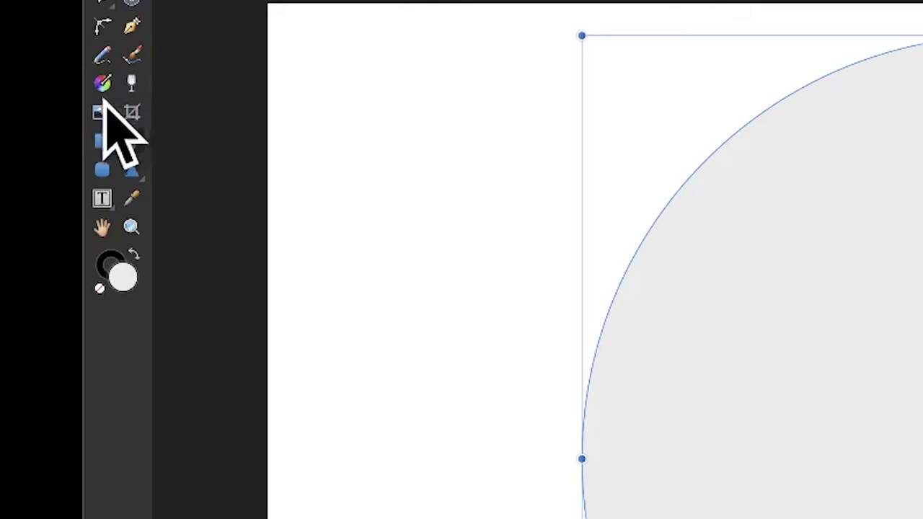
{"action": "left_click", "coordinate": [102, 82]}
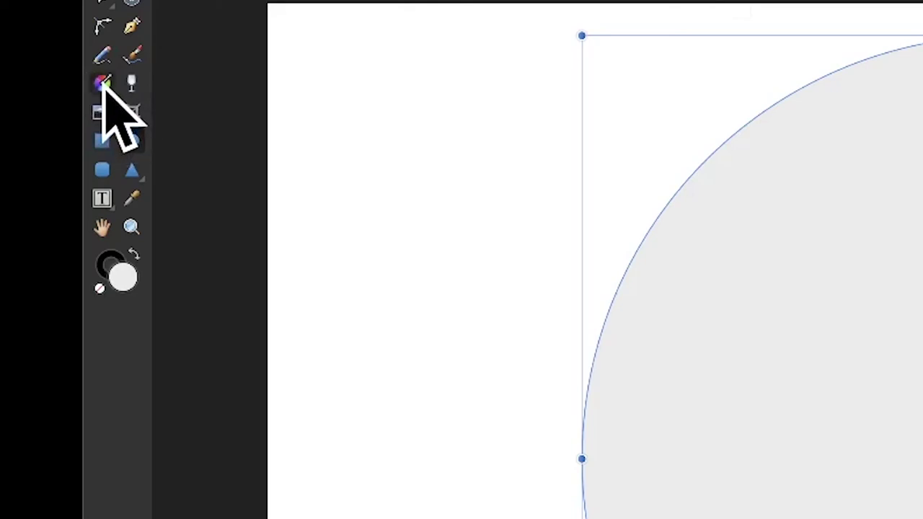
{"action": "left_click_drag", "start_coordinate": [688, 170], "coordinate": [922, 517]}
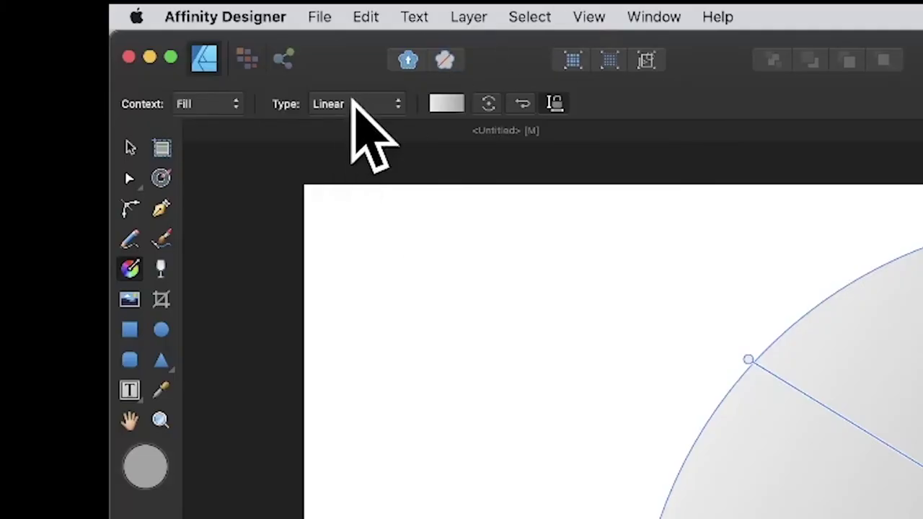
Change the circle's fill type to Bitmap using 2.png from the Desktop.
{"action": "left_click", "coordinate": [351, 105]}
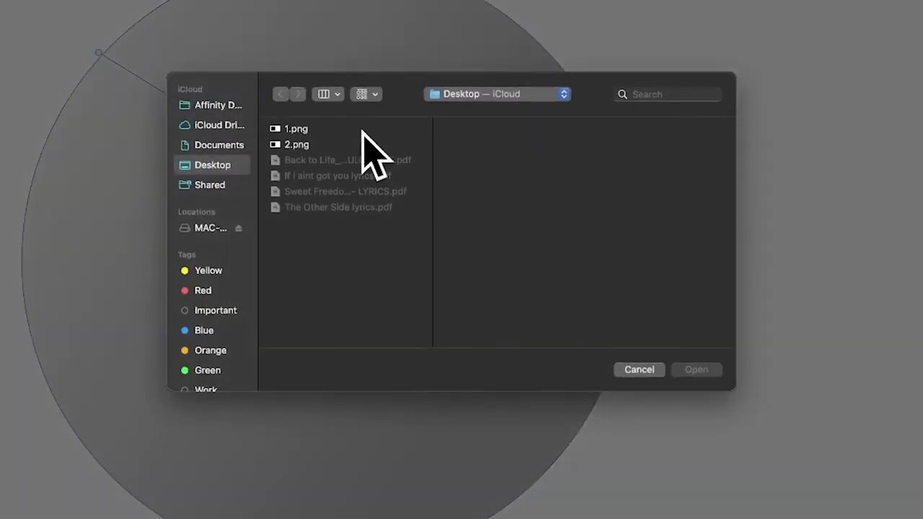
{"action": "left_click", "coordinate": [292, 144]}
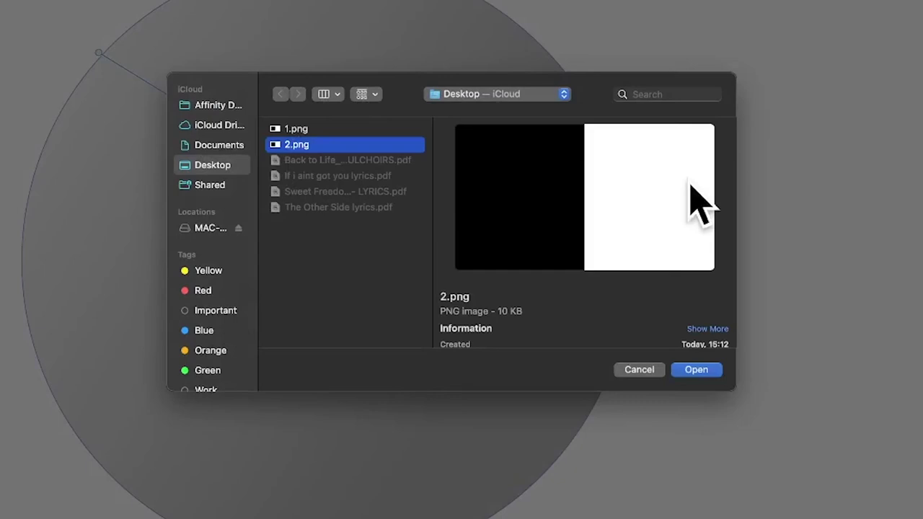
{"action": "left_click", "coordinate": [697, 369]}
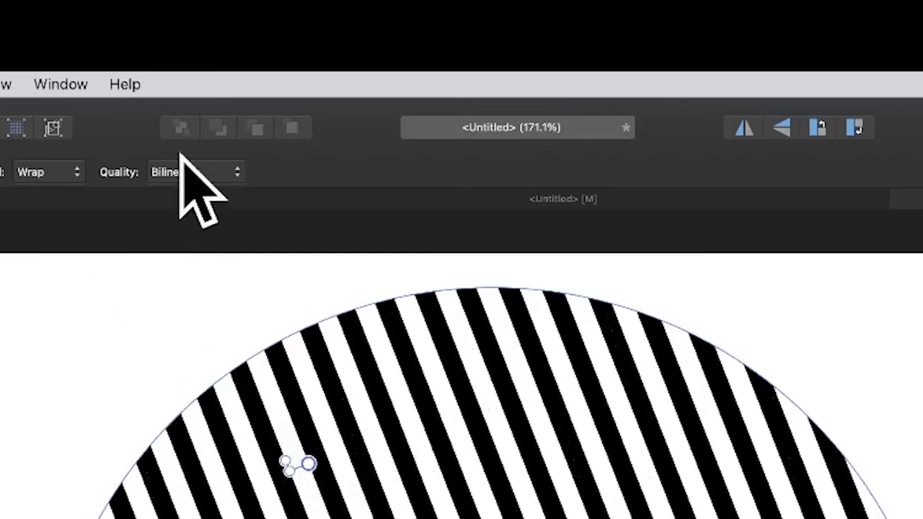
Set the bitmap fill's Extend to Mirror and rotate it into narrow vertical stripes.
{"action": "left_click", "coordinate": [58, 173]}
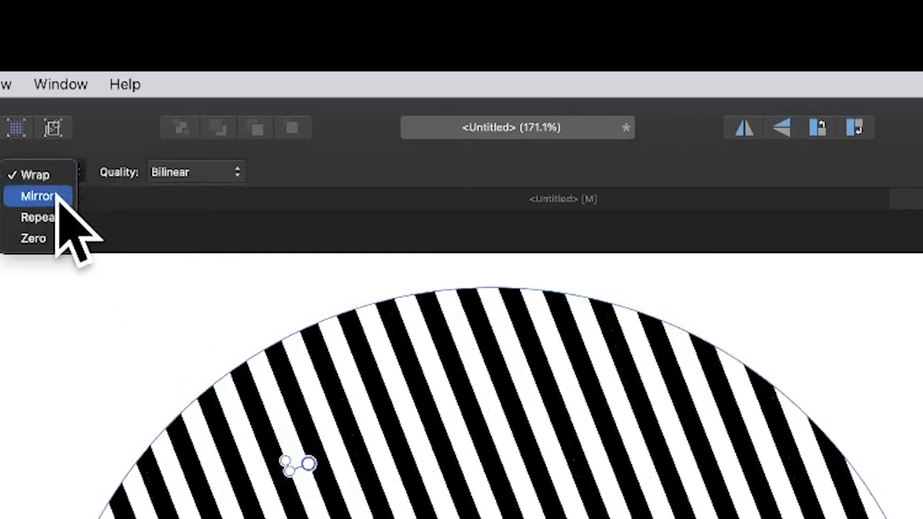
{"action": "left_click", "coordinate": [54, 197]}
{"action": "left_click", "coordinate": [49, 174]}
{"action": "left_click", "coordinate": [40, 196]}
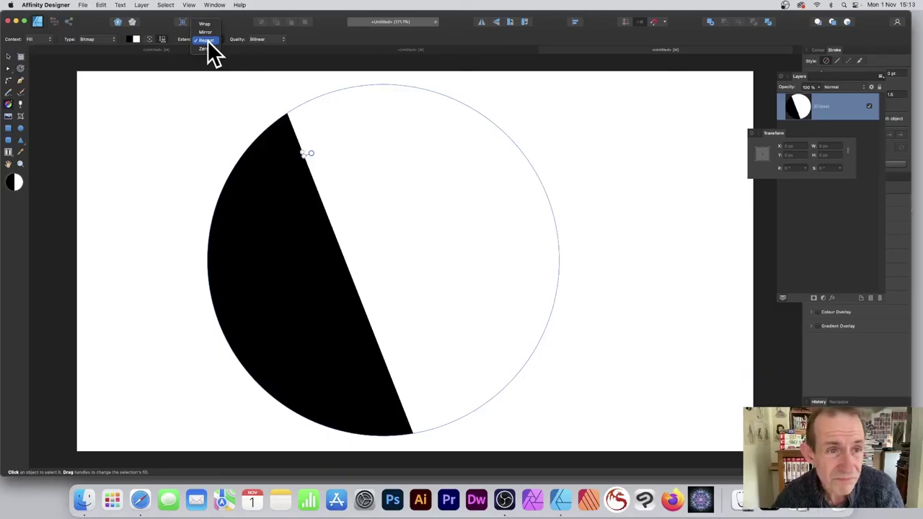
{"action": "left_click", "coordinate": [44, 172]}
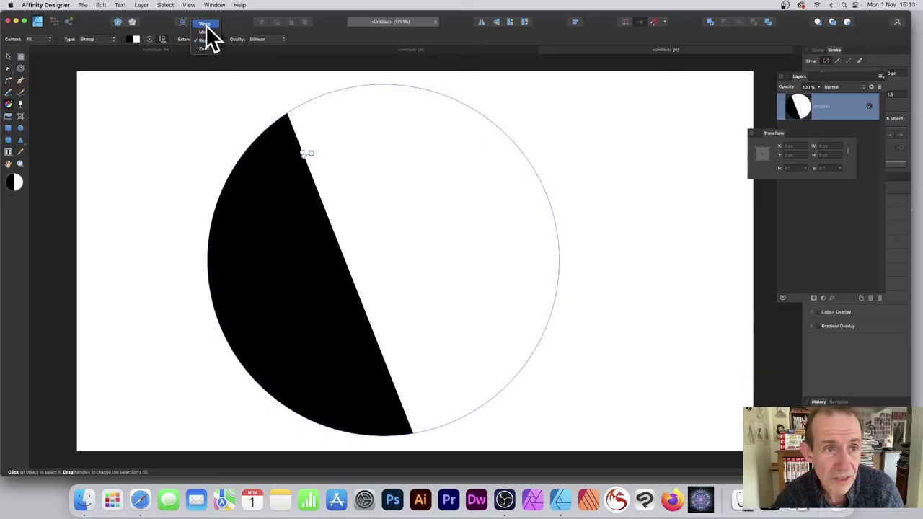
{"action": "left_click", "coordinate": [206, 34]}
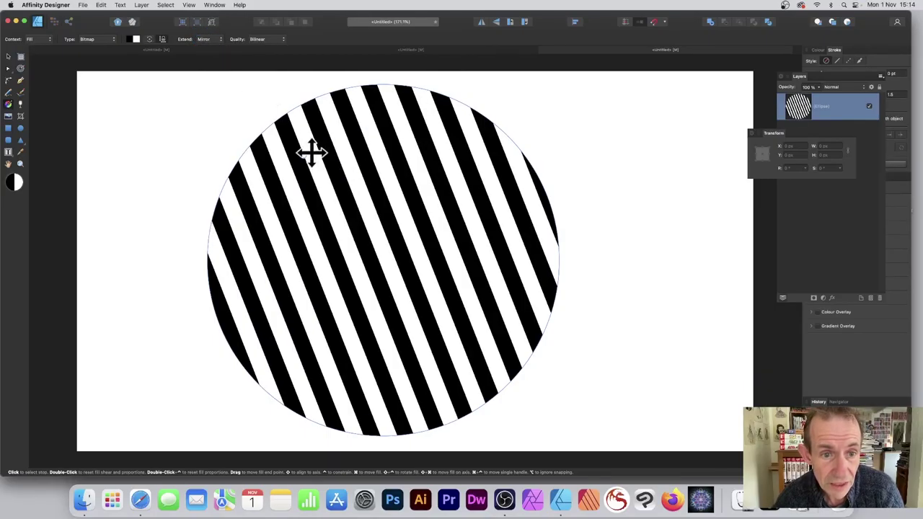
{"action": "mouse_move", "coordinate": [312, 153]}
{"action": "left_mouse_down"}
{"action": "mouse_move", "coordinate": [334, 150]}
{"action": "mouse_move", "coordinate": [305, 154]}
{"action": "mouse_move", "coordinate": [341, 167]}
{"action": "mouse_move", "coordinate": [308, 154]}
{"action": "left_mouse_up"}
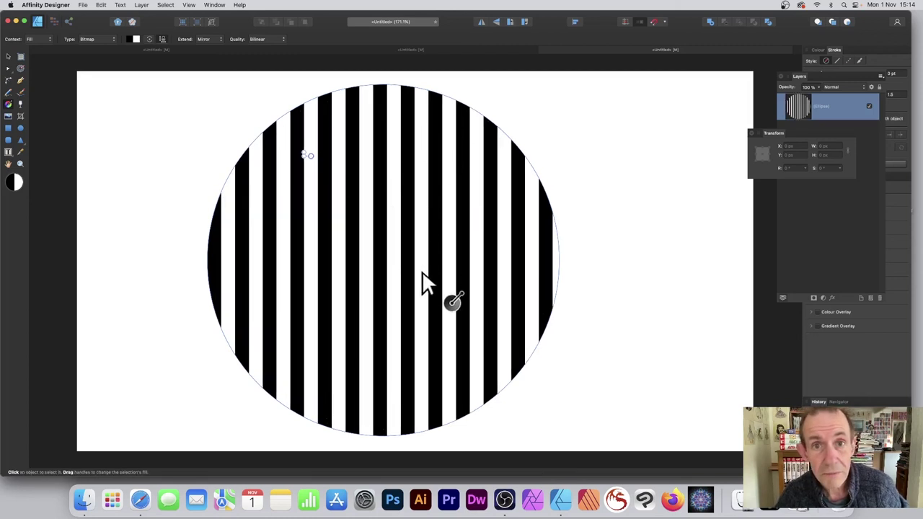